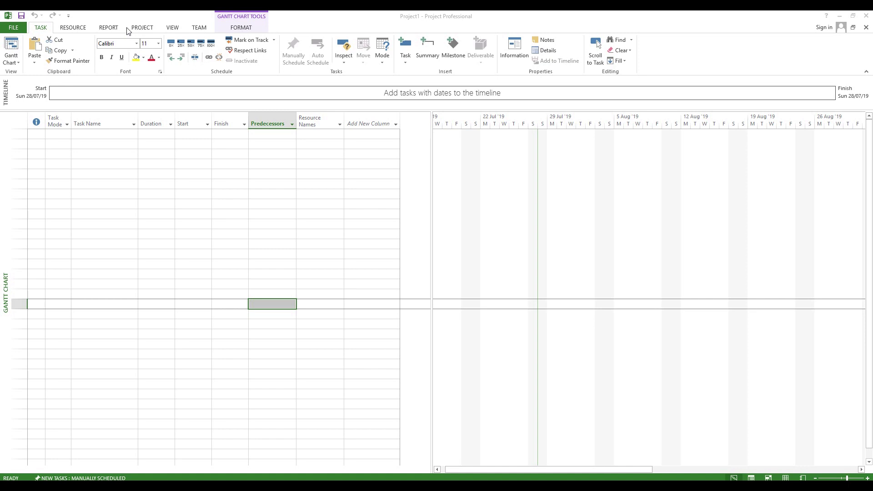
Step: Review the File Info, Share, Export and Account pages, then bring up Project Options
click(7, 30)
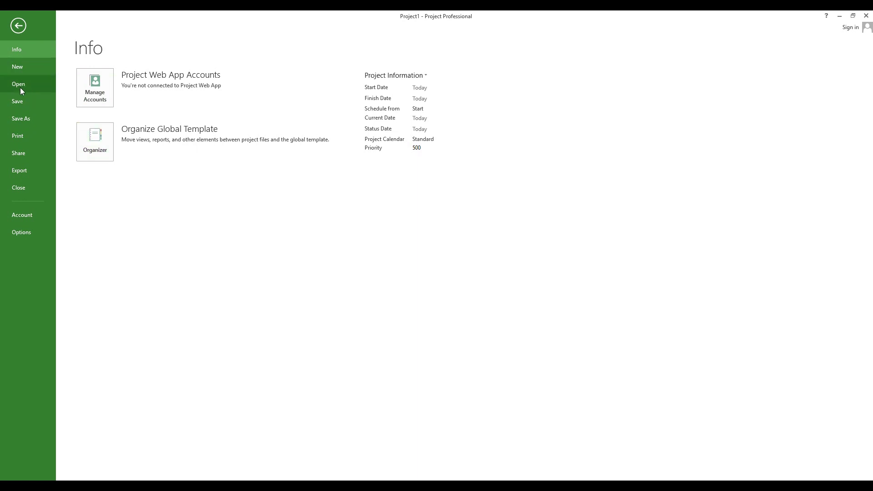
click(21, 153)
click(20, 170)
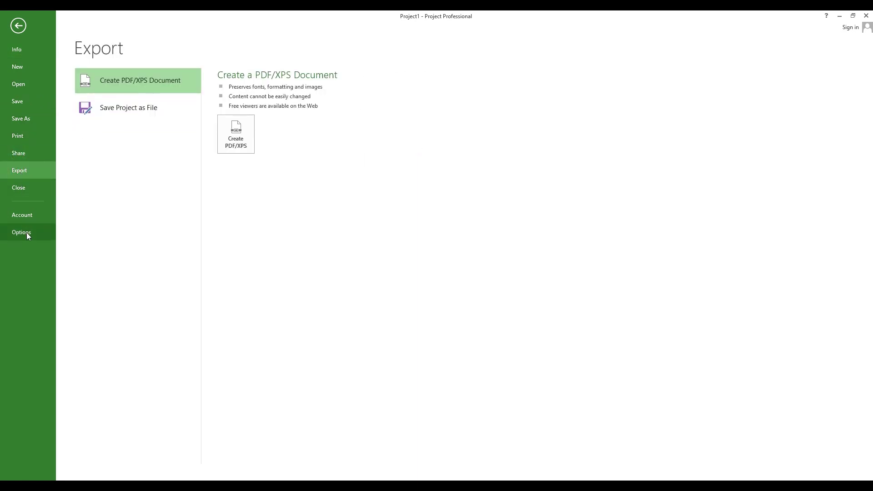
click(29, 219)
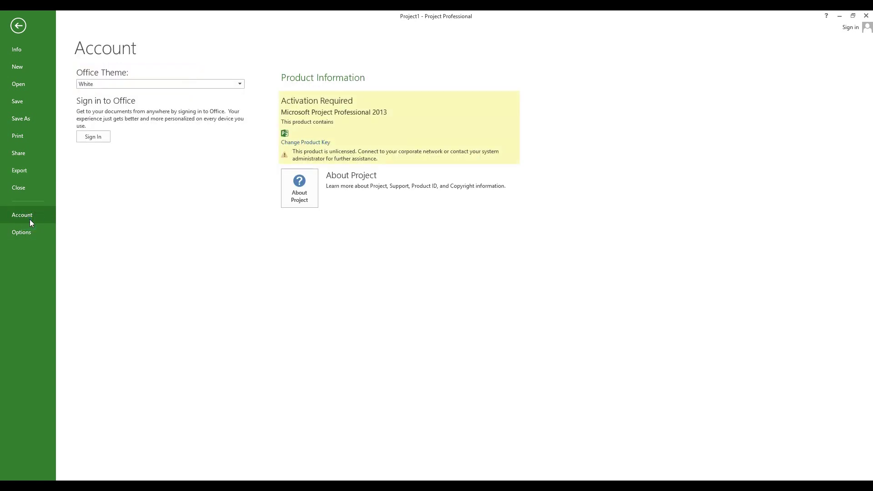
click(21, 232)
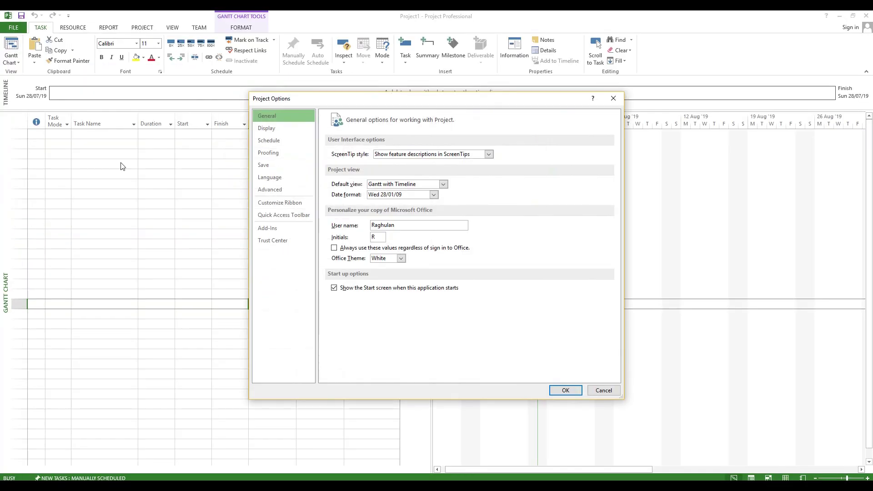
Step: Review Display, Schedule, Proofing, Language, Advanced, Ribbon, Quick Access Toolbar, Add-ins and Trust Center options, then close
click(275, 131)
click(275, 142)
click(273, 153)
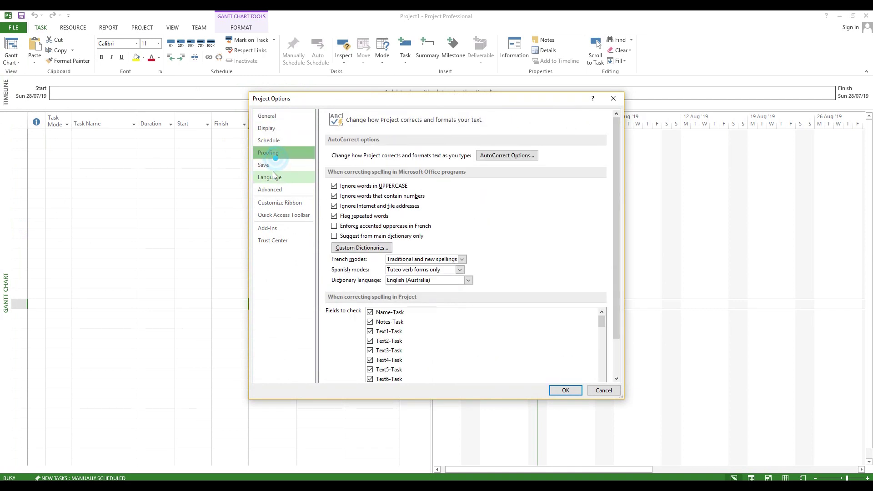
click(272, 177)
click(272, 190)
click(275, 203)
click(275, 215)
click(272, 228)
click(275, 237)
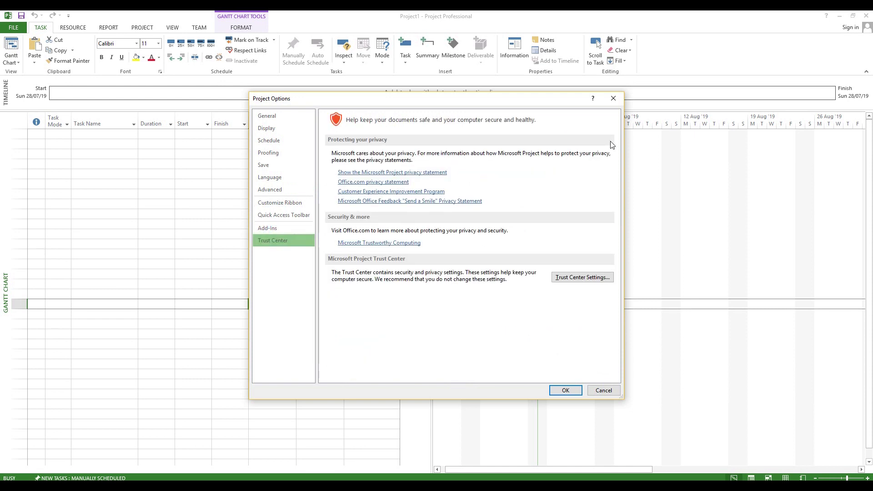
click(613, 99)
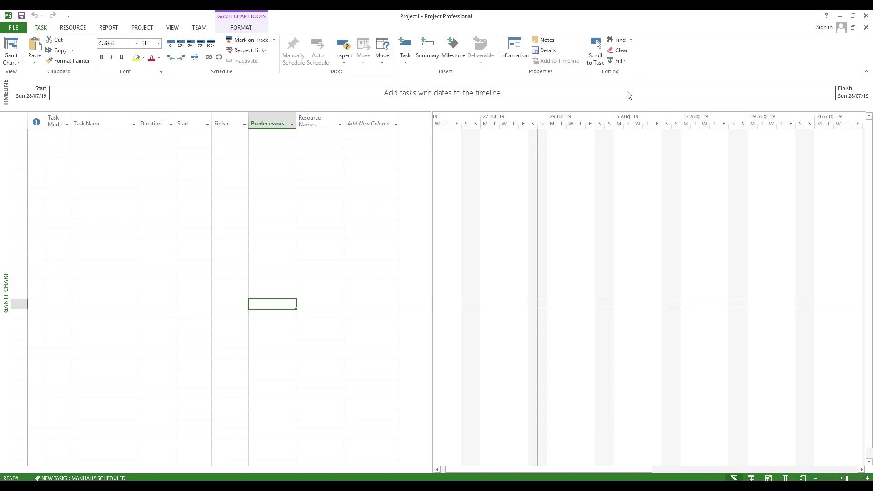
Step: Tour the Resource, Project, View and Task ribbon commands, finishing on the Report commands
click(64, 28)
click(127, 27)
click(170, 28)
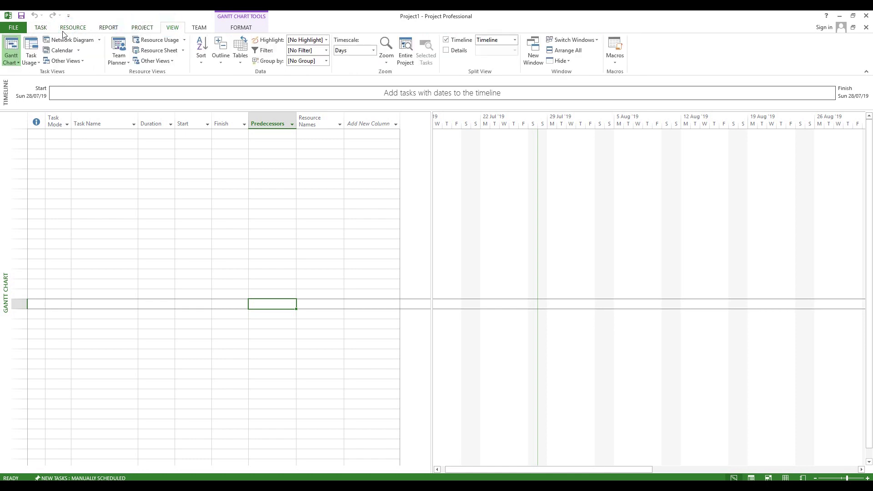
click(44, 26)
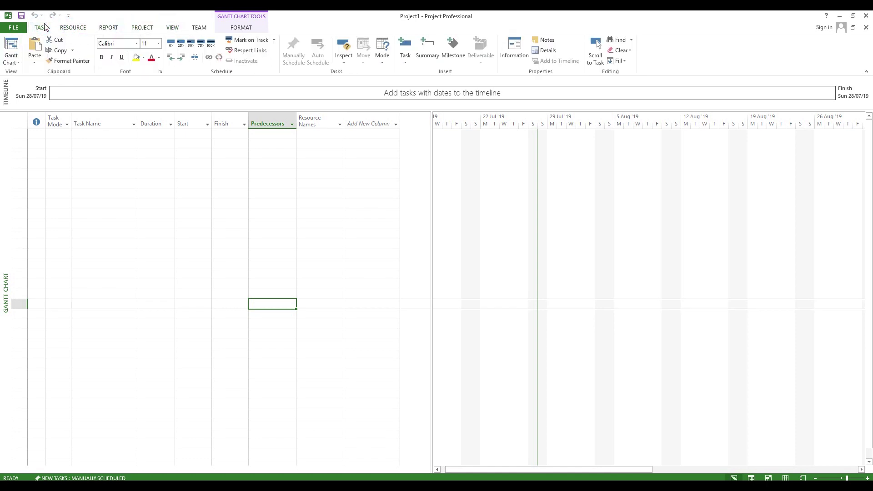
click(78, 29)
click(45, 28)
click(111, 29)
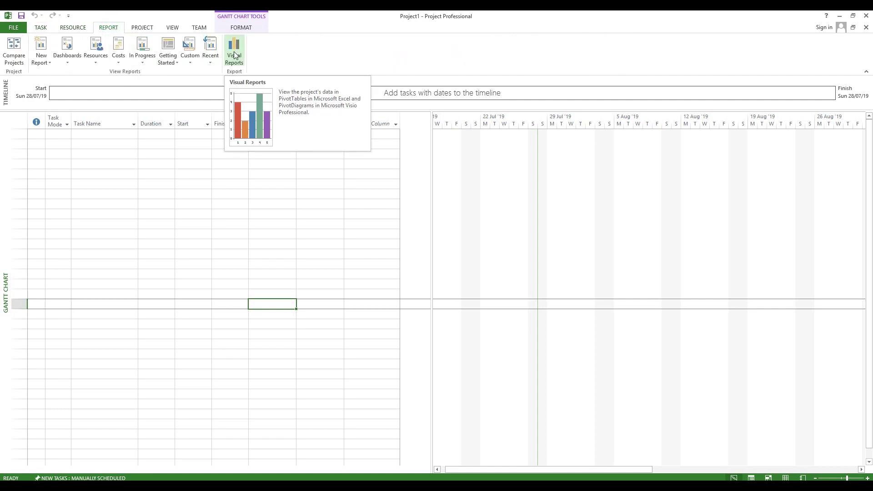
click(40, 28)
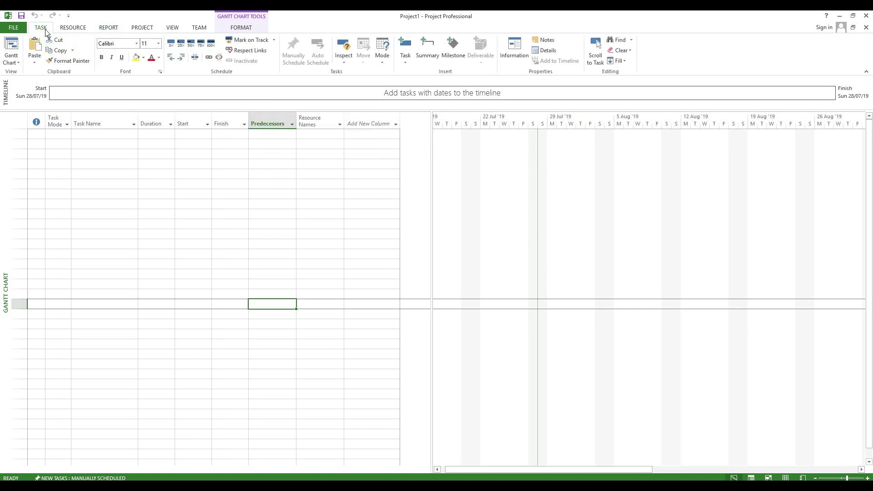
click(109, 28)
Step: Add Visual Reports to the Quick Access Toolbar, then return to the Task commands
right_click(234, 54)
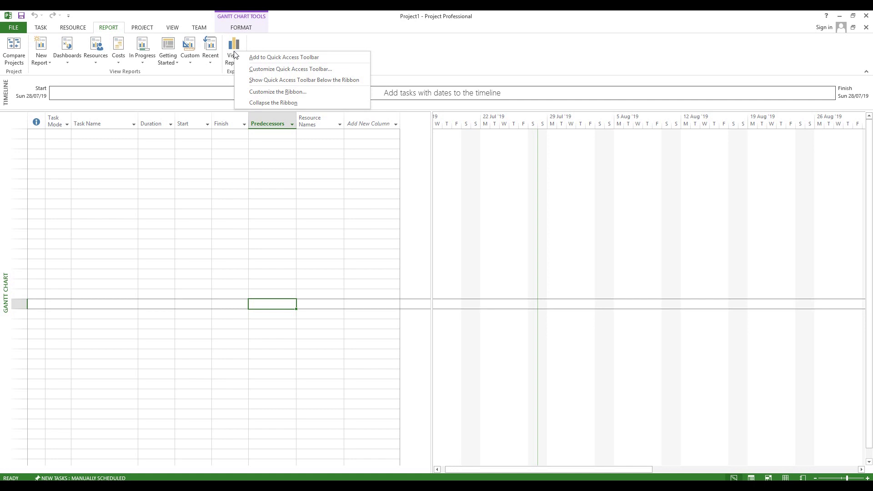
click(270, 57)
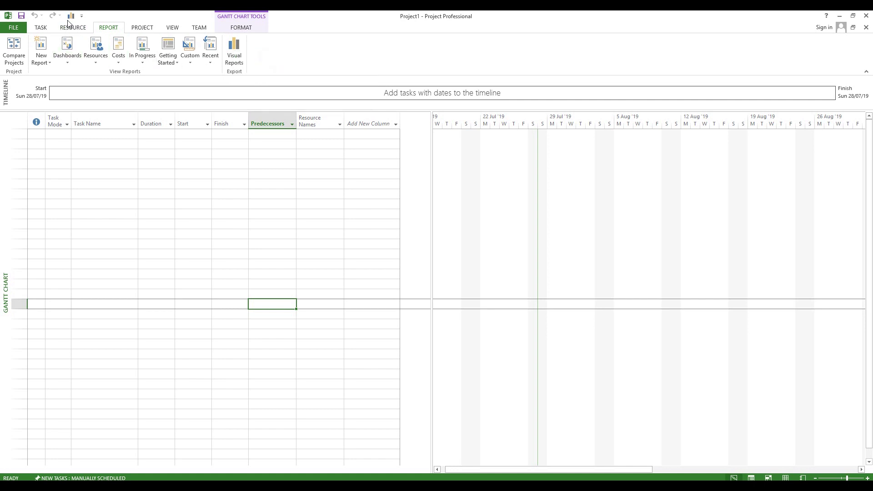
click(44, 29)
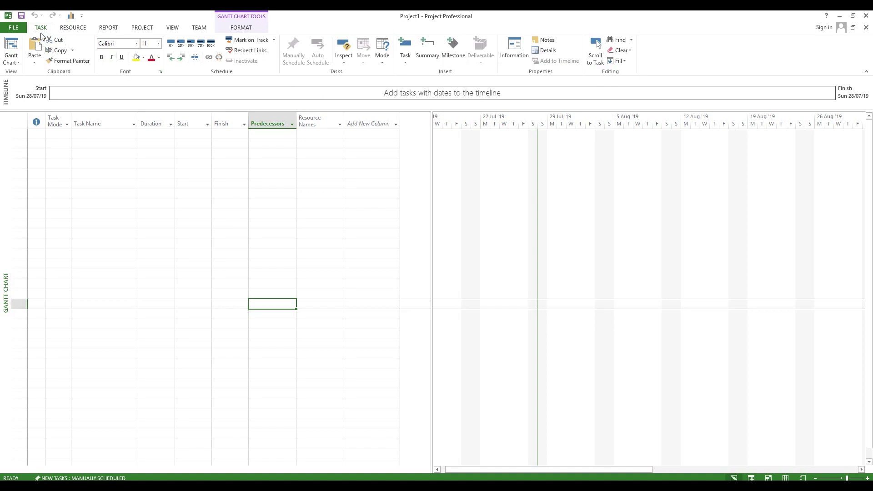
Step: Look over the Resource and Report commands, including Custom > More Reports, then show the Project commands
click(74, 28)
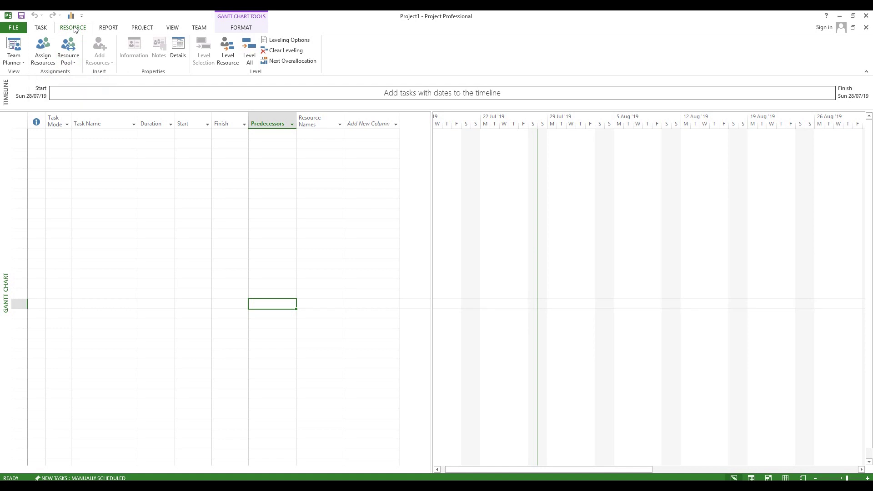
click(101, 28)
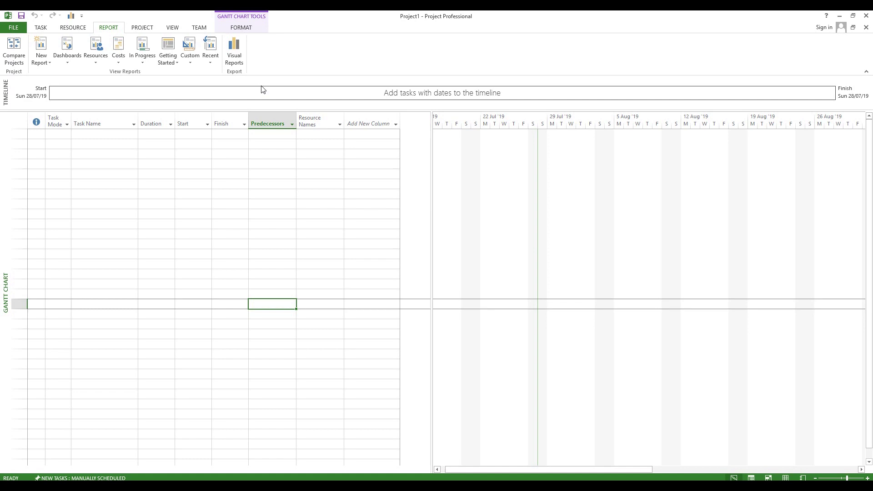
click(190, 60)
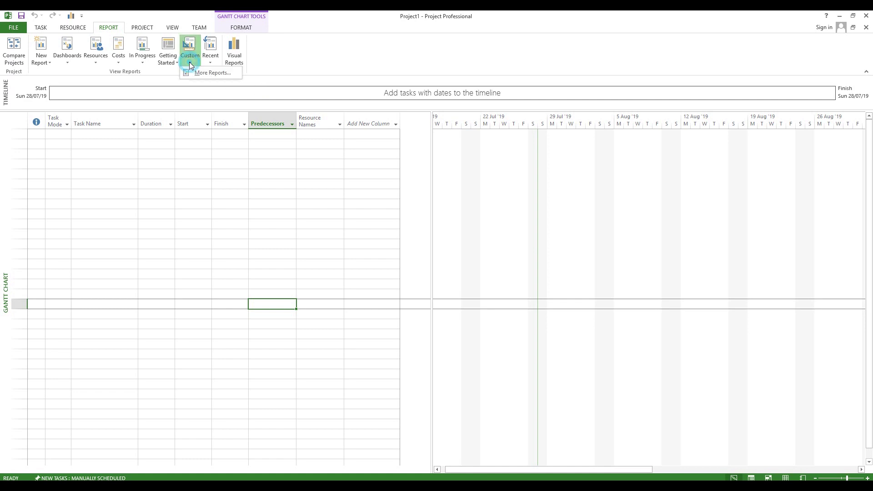
click(202, 74)
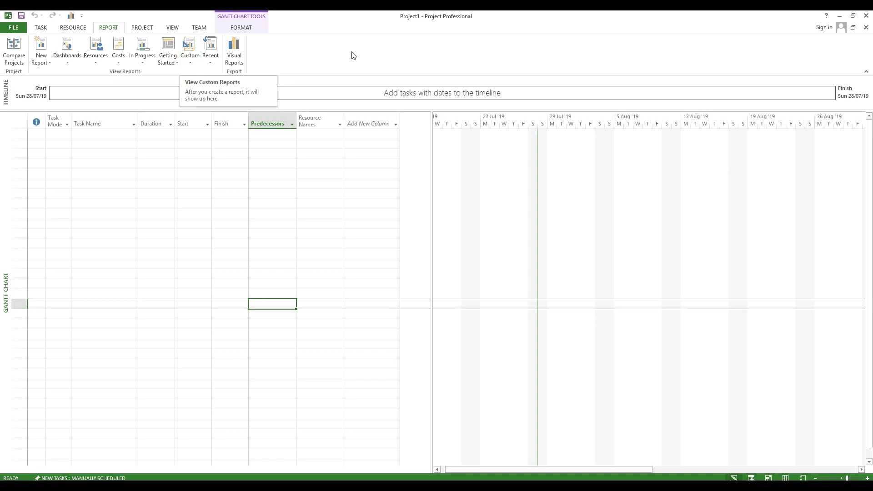
click(144, 28)
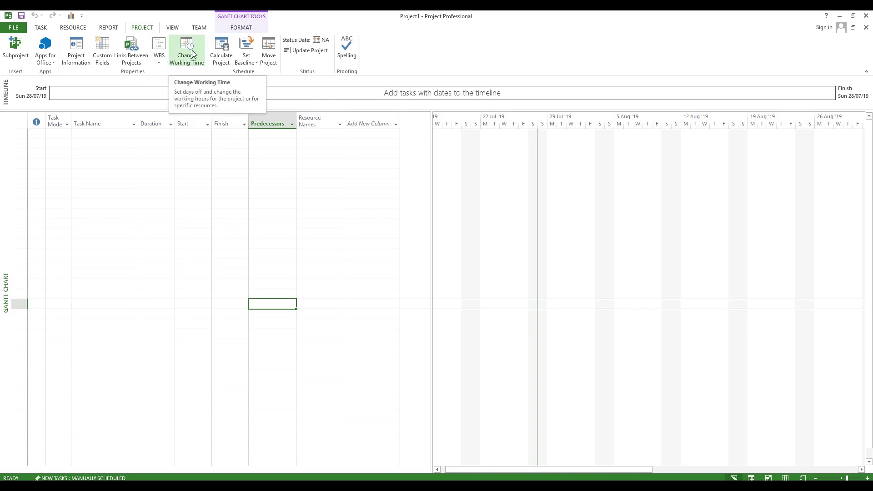
Step: Review the View and Team commands, then show the Gantt Chart Tools Format commands
click(174, 29)
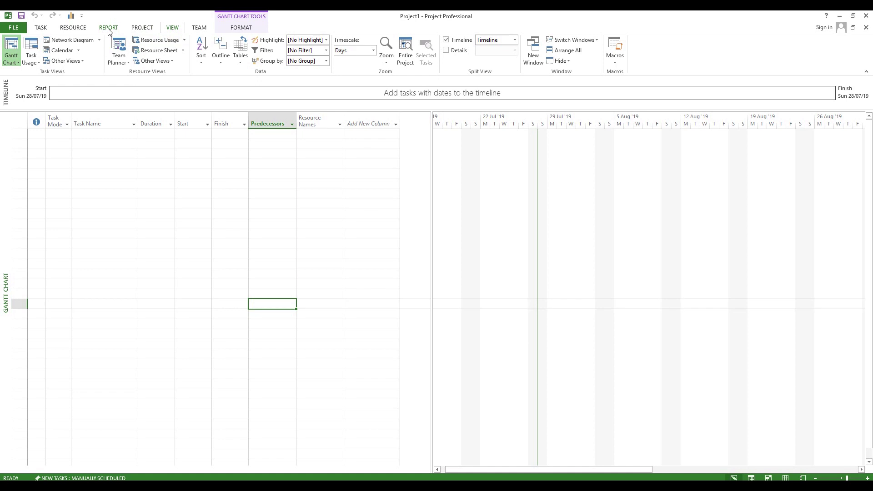
click(196, 28)
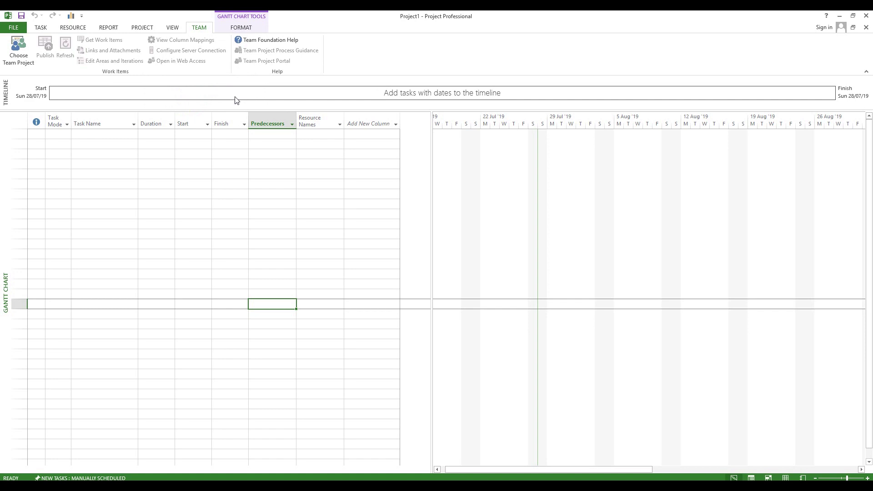
click(234, 28)
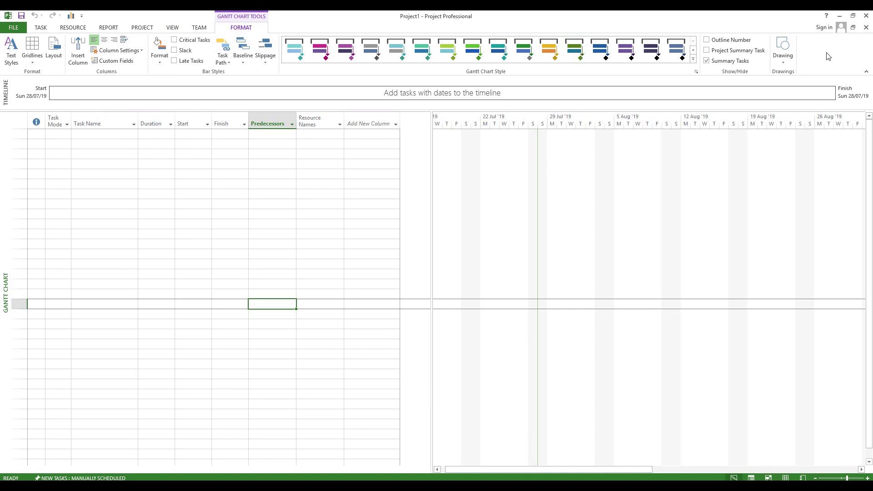
Step: On the Task commands, inspect Copy's customisation options and its Copy Picture choices without changing anything
click(40, 28)
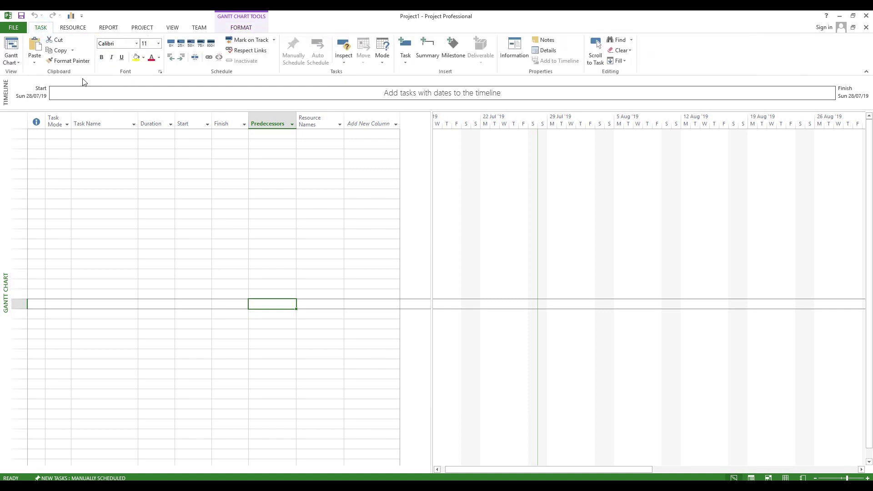
right_click(65, 49)
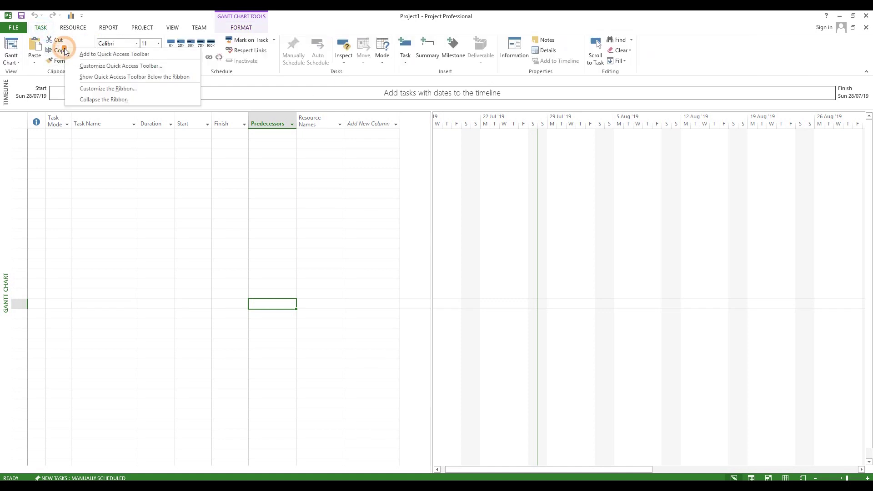
click(51, 83)
click(74, 51)
click(864, 41)
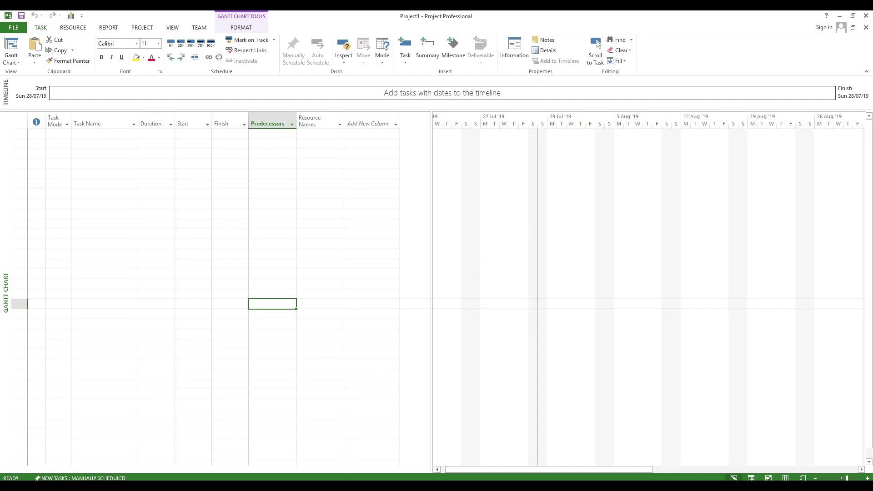
Step: Preview the Task Usage, Team Planner and Resource Sheet views, then return to Gantt Chart
click(751, 478)
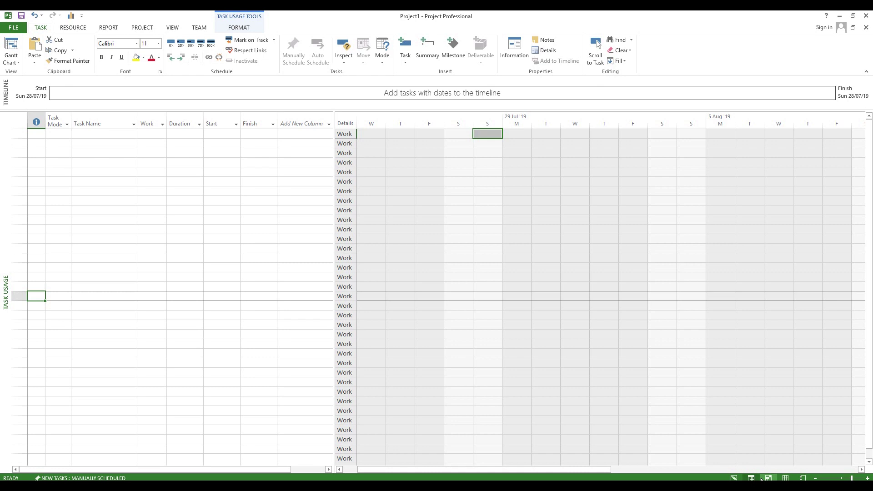
click(767, 478)
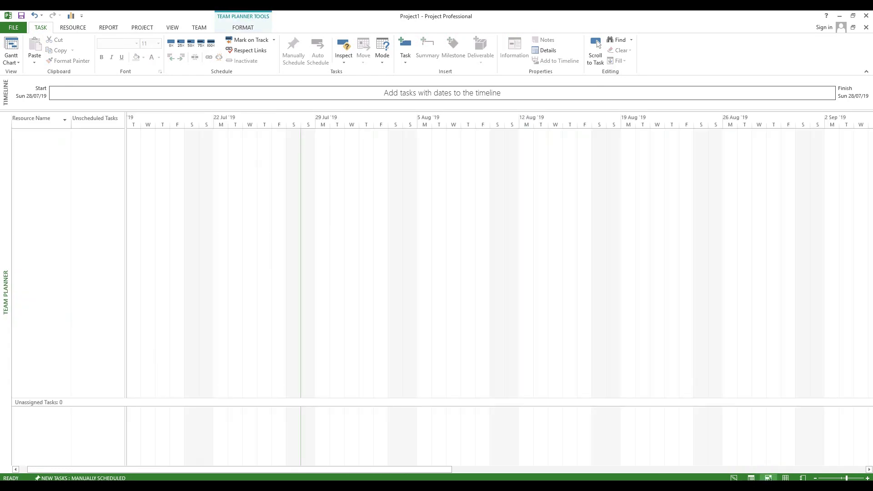
click(785, 478)
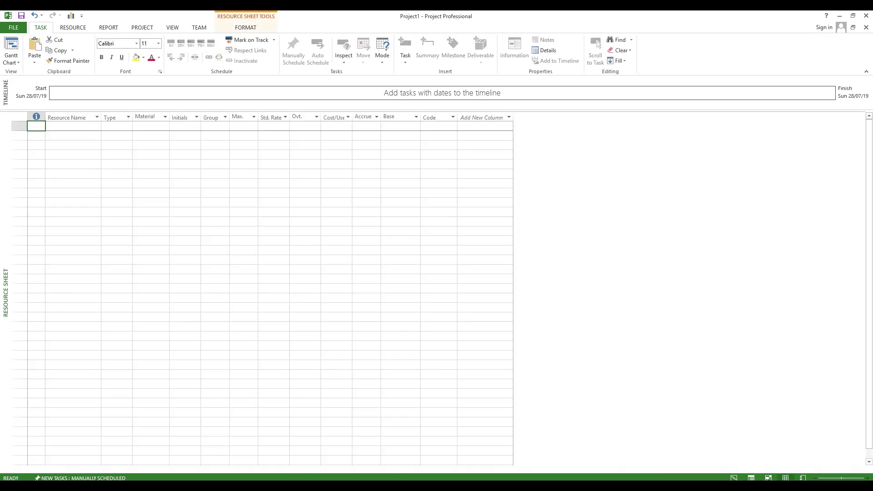
click(734, 477)
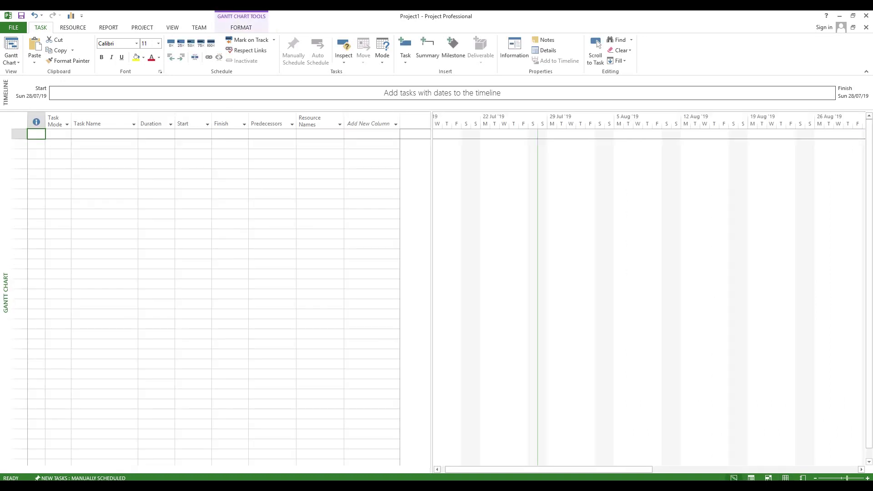
Step: Zoom the Gantt timescale in to 6- and 12-hour ticks starting Sun 28/07
click(597, 44)
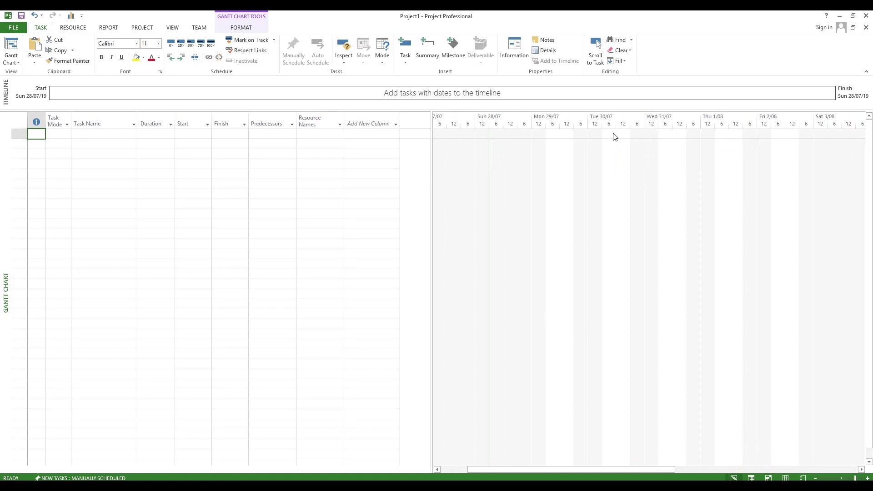
right_click(565, 121)
click(534, 164)
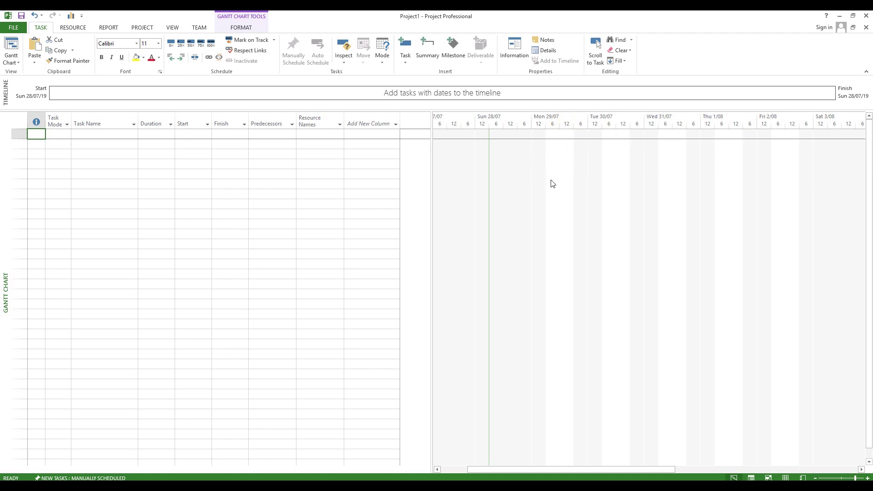